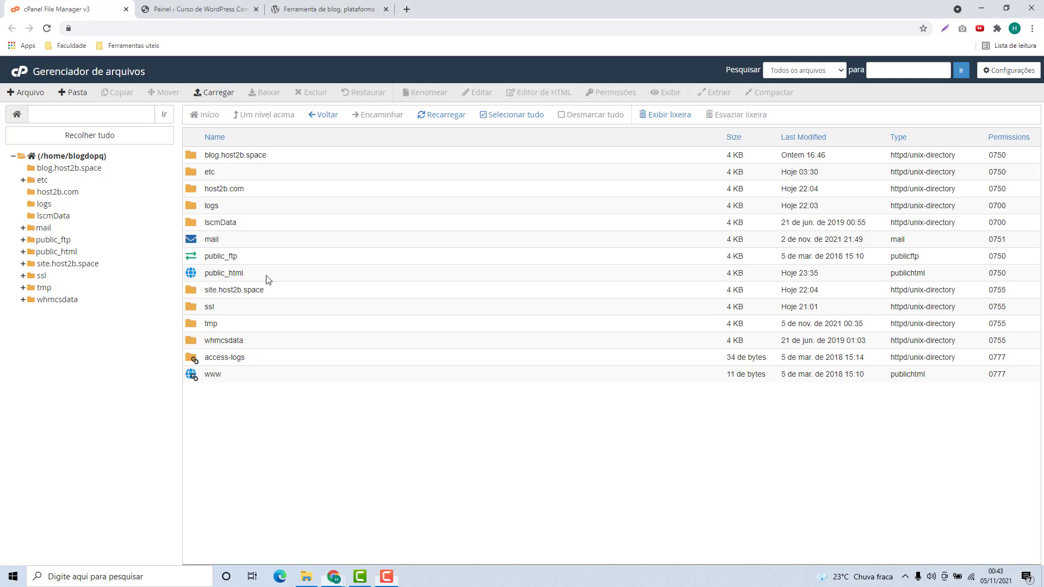
# - Open the public_html/wp-content/themes folder of the WordPress installation
pyautogui.doubleClick(266, 280)
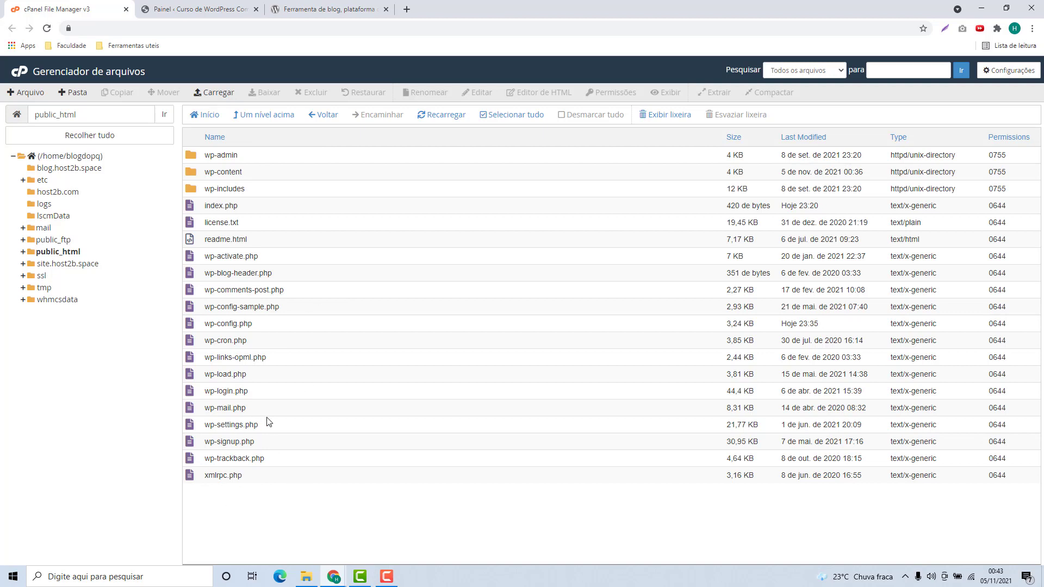
pyautogui.doubleClick(262, 178)
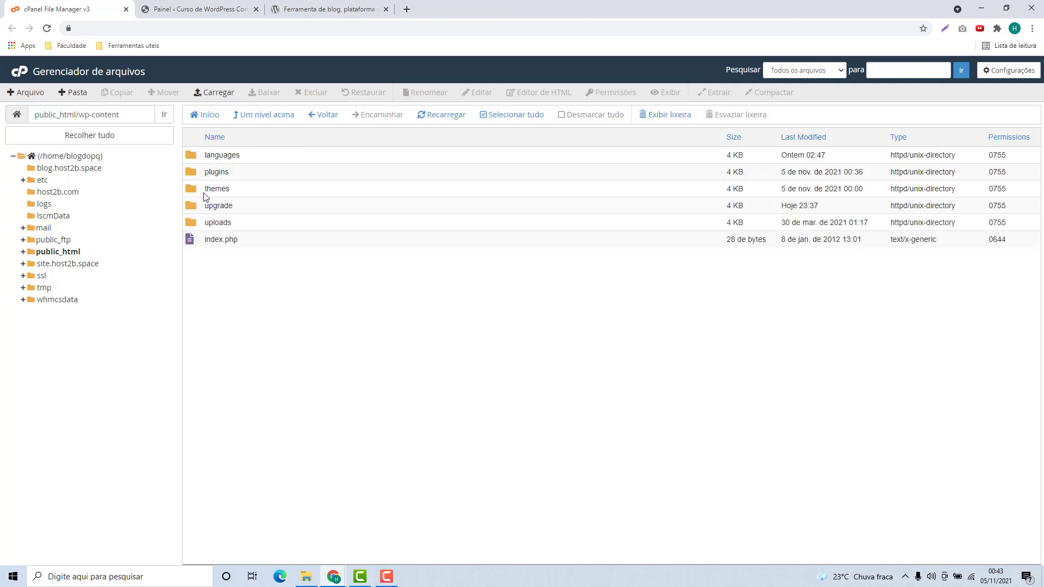
pyautogui.doubleClick(237, 192)
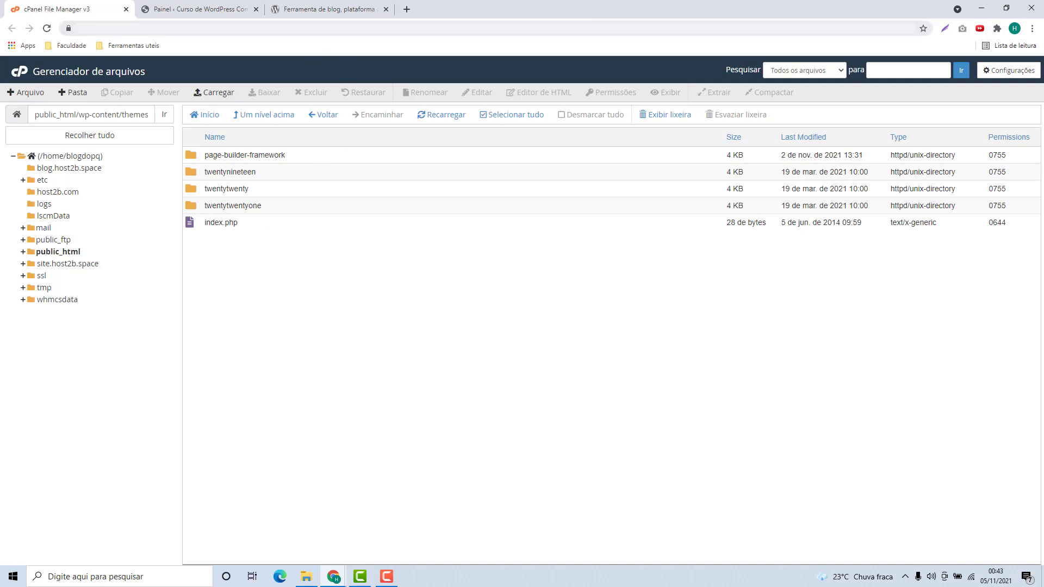
# - Switch to the WordPress.org Brasil site, browse its theme directory and open the details page of the Hello Elementor theme
pyautogui.click(304, 16)
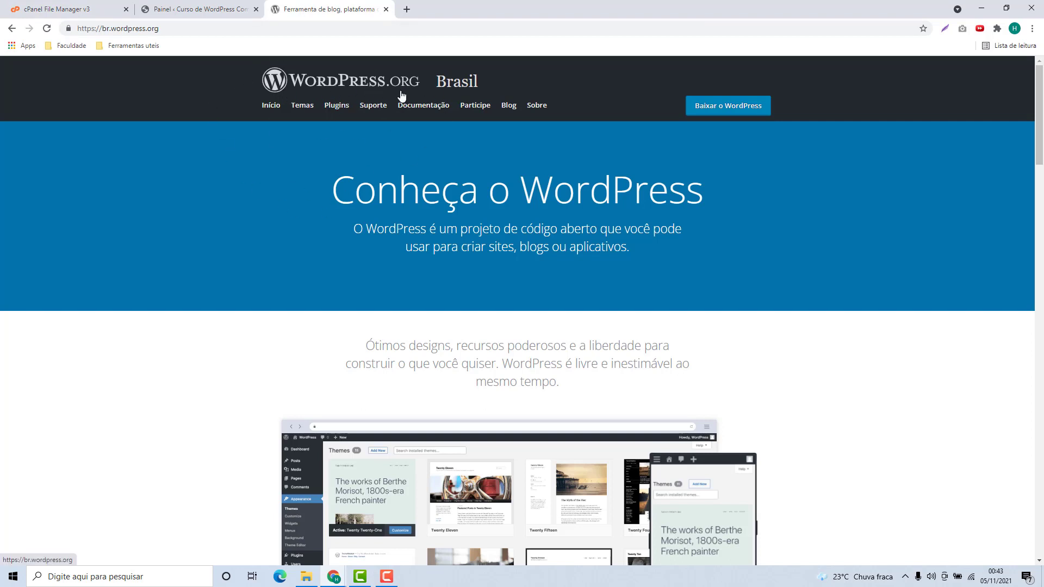
pyautogui.click(302, 106)
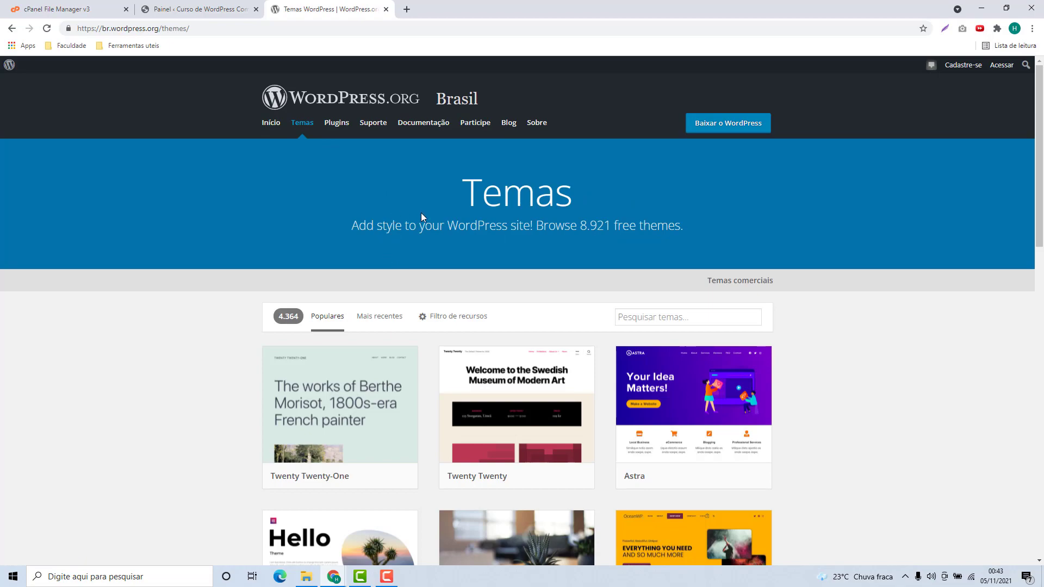
pyautogui.scroll(-15, 429, 234)
pyautogui.scroll(15, 429, 289)
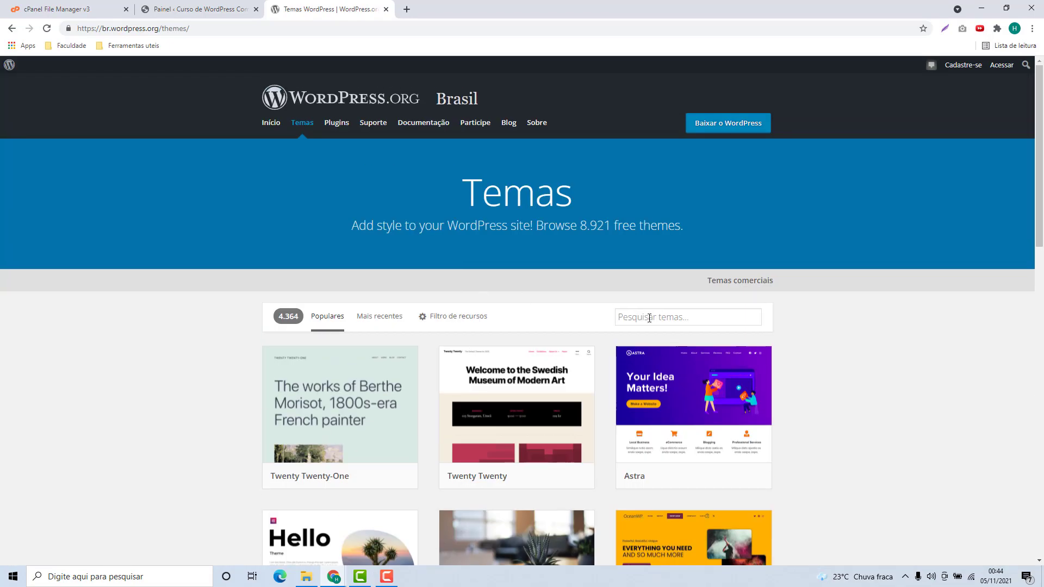
pyautogui.click(620, 313)
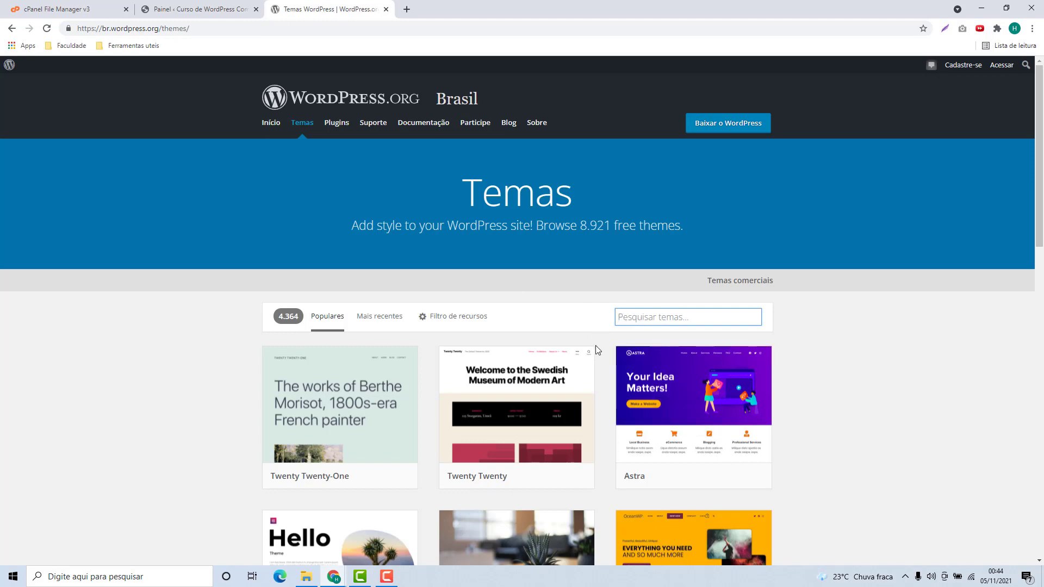
pyautogui.scroll(-2, 600, 331)
pyautogui.scroll(-1, 600, 325)
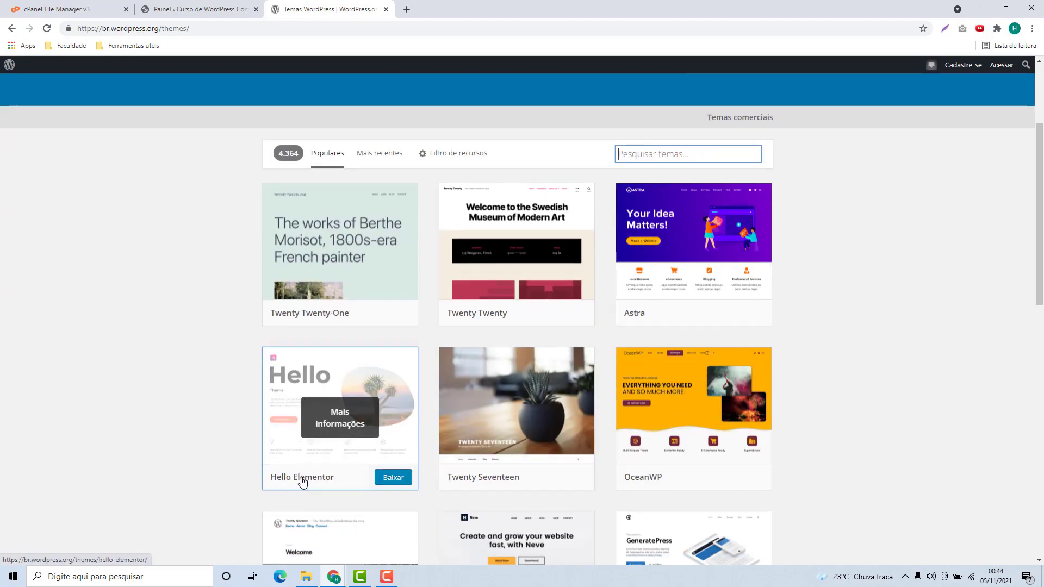
pyautogui.click(342, 423)
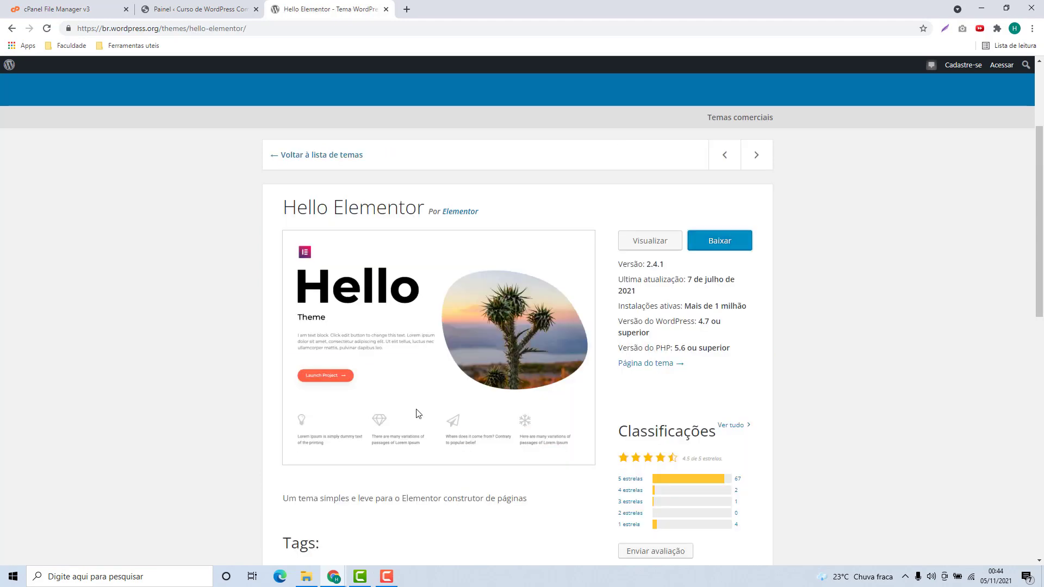
# - Look through the Hello Elementor theme's details and download its zip file
pyautogui.scroll(-4, 496, 369)
pyautogui.scroll(-2, 386, 472)
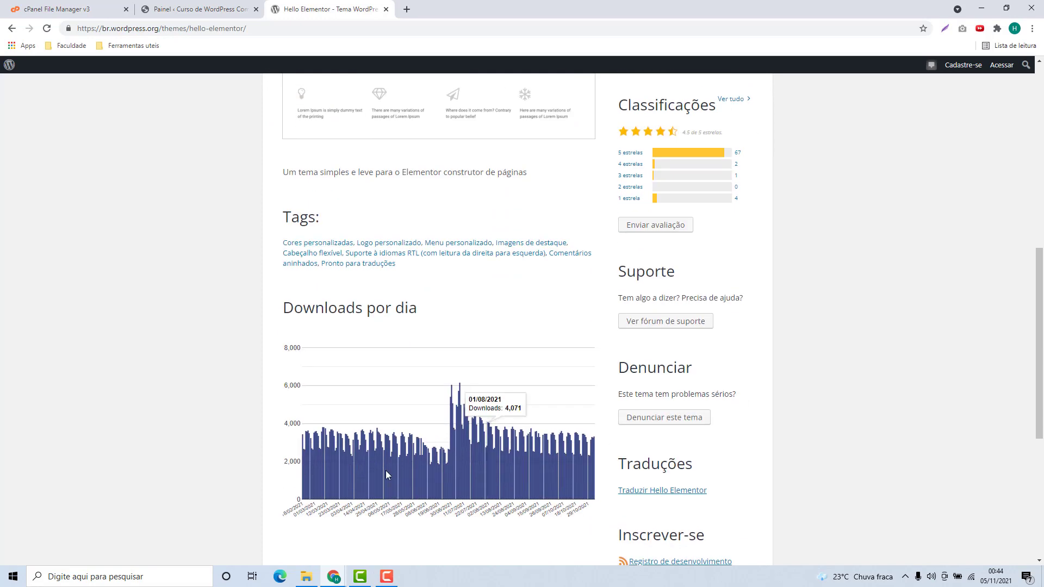
pyautogui.scroll(7, 560, 439)
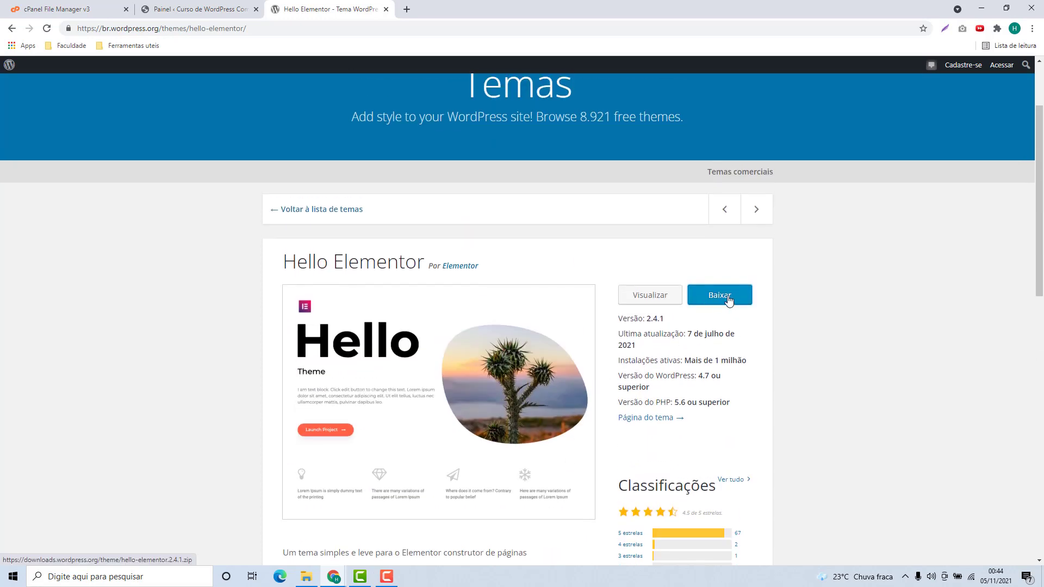
pyautogui.click(717, 303)
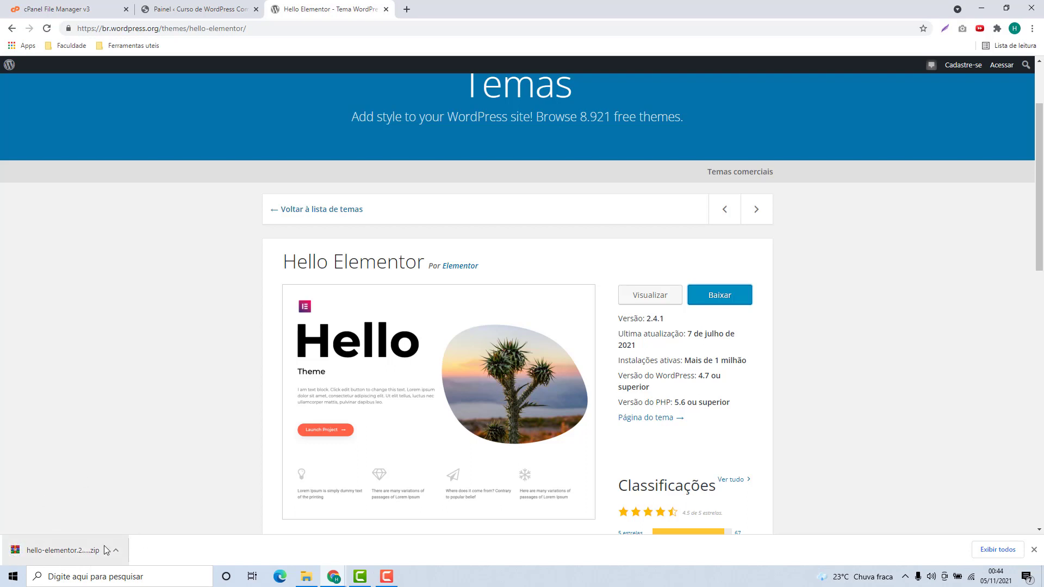
# - Switch back to cPanel File Manager, upload hello-elementor.2.4.1.zip into the themes folder and return to that folder
pyautogui.click(70, 16)
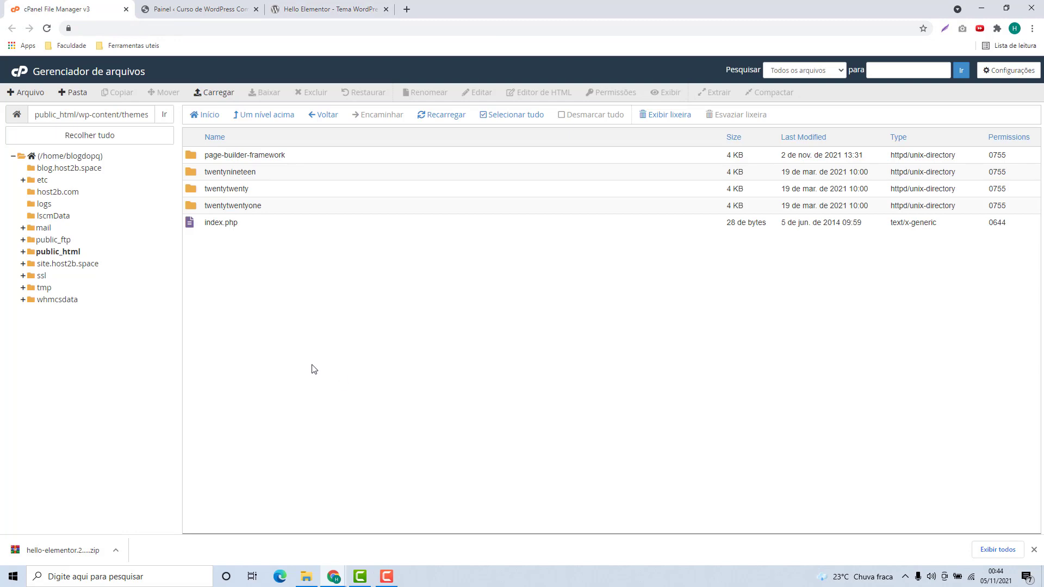
pyautogui.click(218, 96)
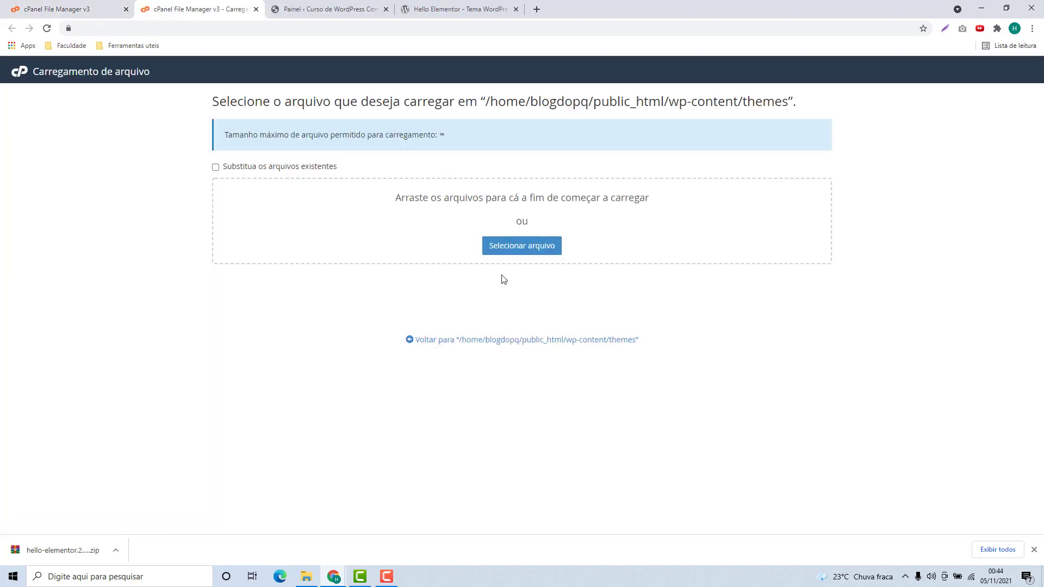
pyautogui.click(529, 251)
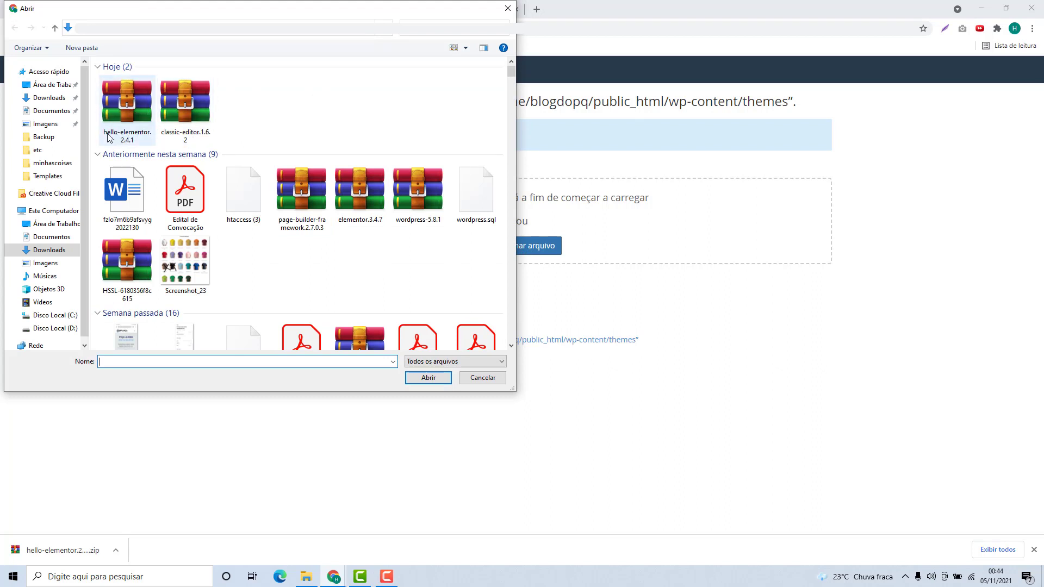
pyautogui.click(130, 121)
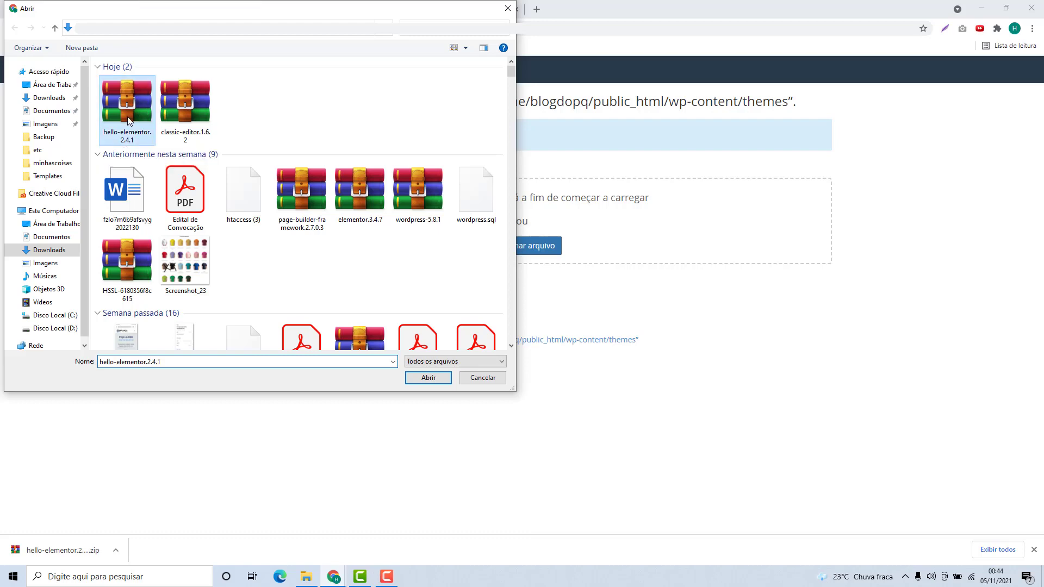
pyautogui.click(418, 378)
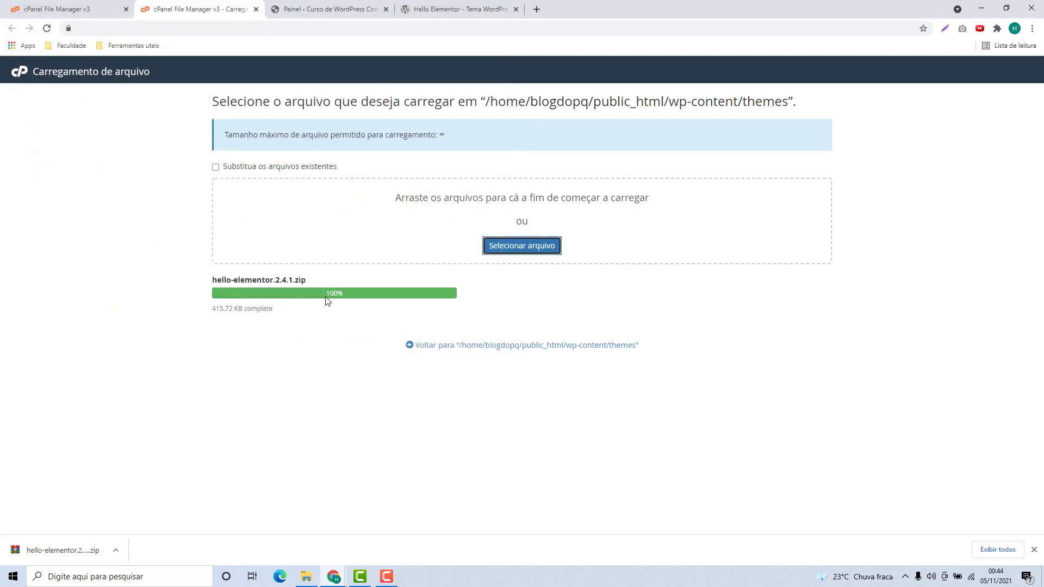
pyautogui.click(426, 346)
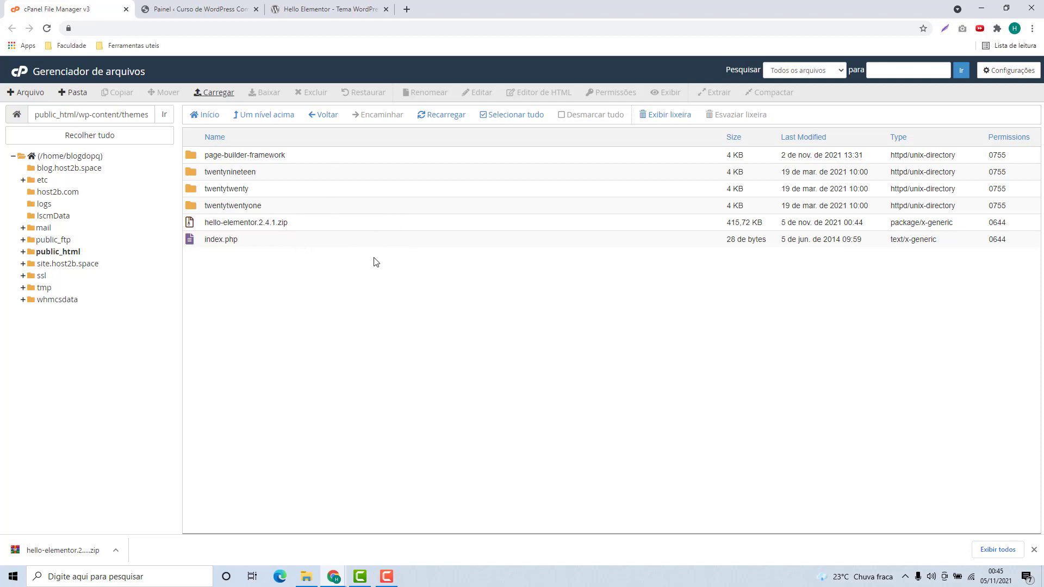
# - Extract hello-elementor.2.4.1.zip into /public_html/wp-content/themes and inspect the extracted hello-elementor folder
pyautogui.click(249, 222)
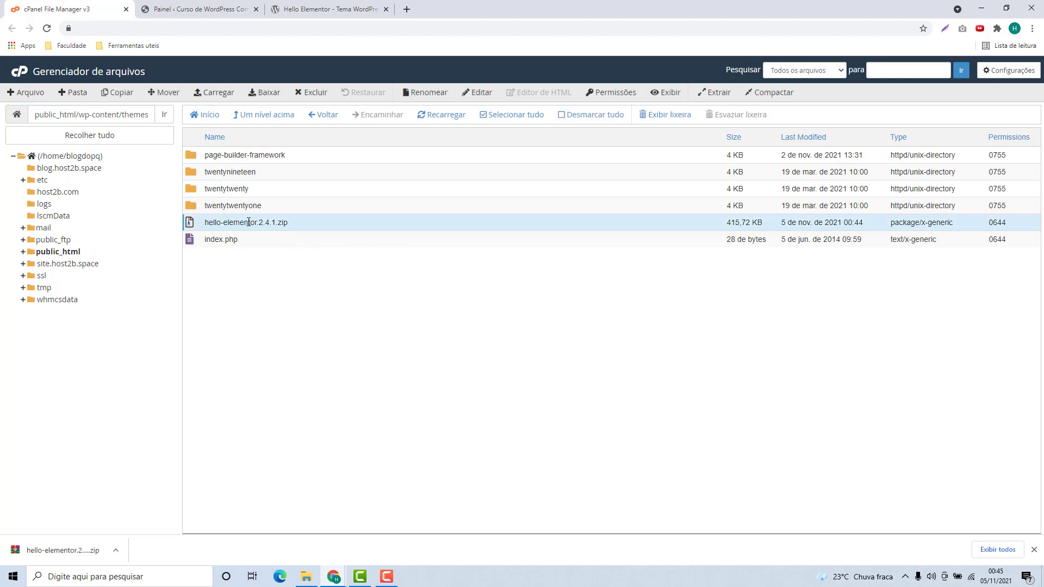
pyautogui.rightClick(296, 223)
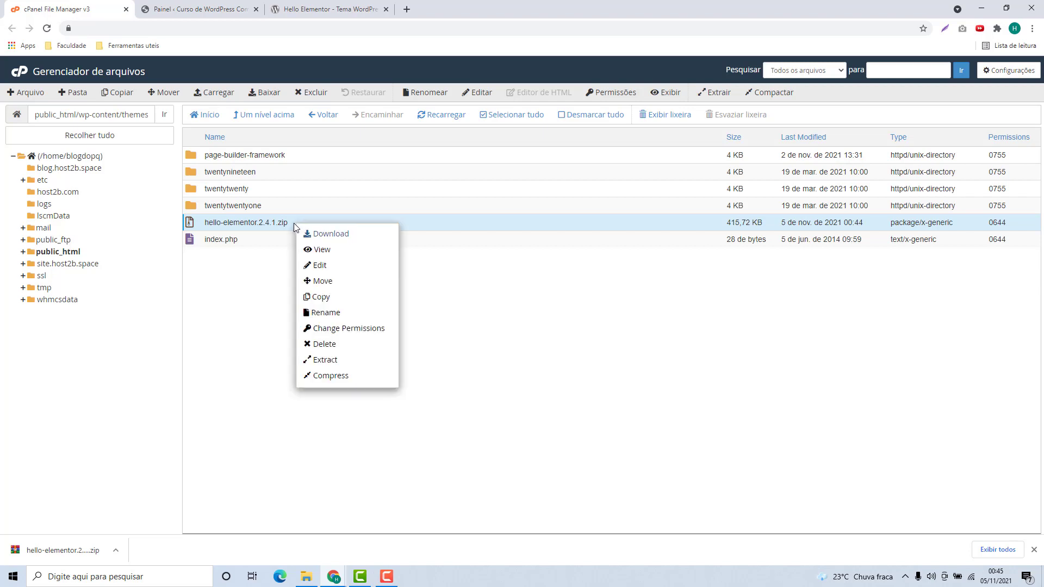
pyautogui.click(310, 366)
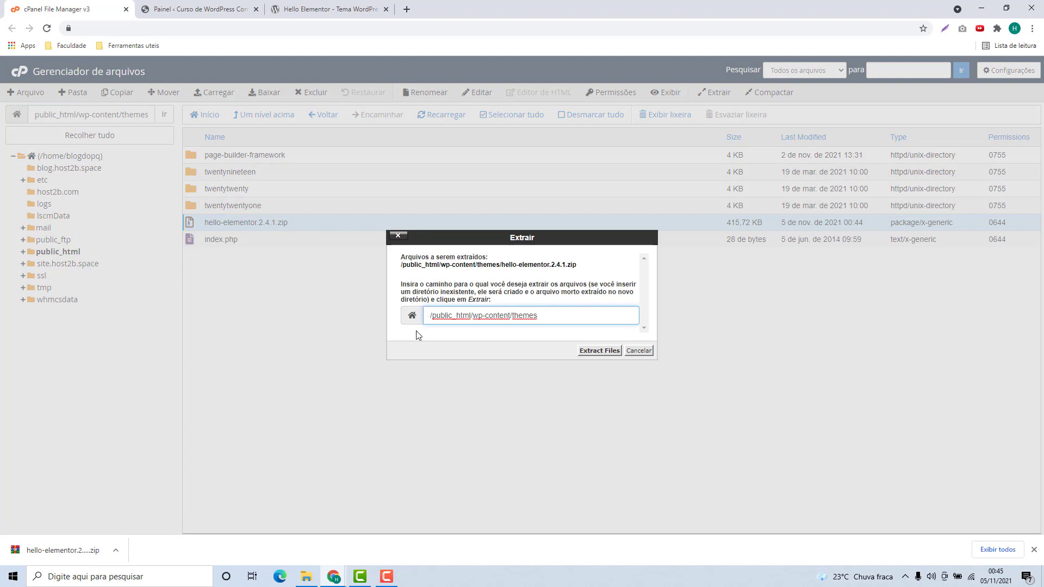
pyautogui.click(592, 354)
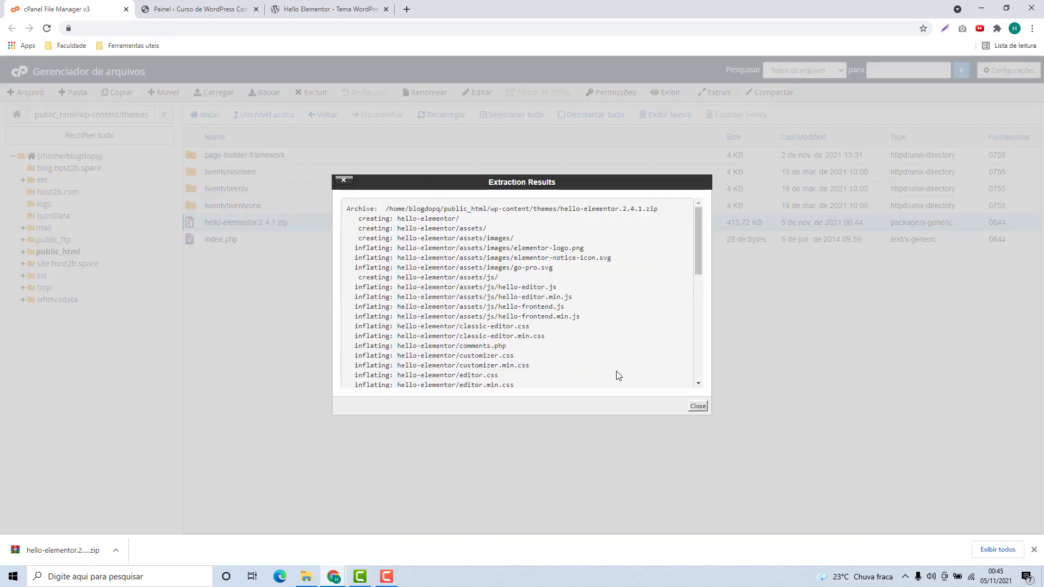
pyautogui.scroll(-10, 458, 307)
pyautogui.scroll(10, 457, 307)
pyautogui.click(698, 406)
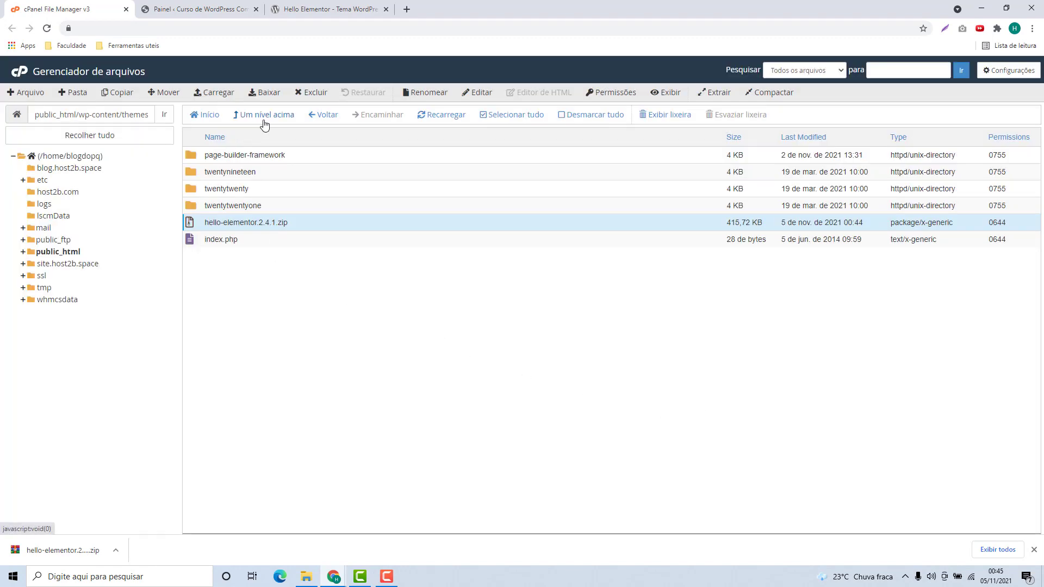
pyautogui.click(449, 120)
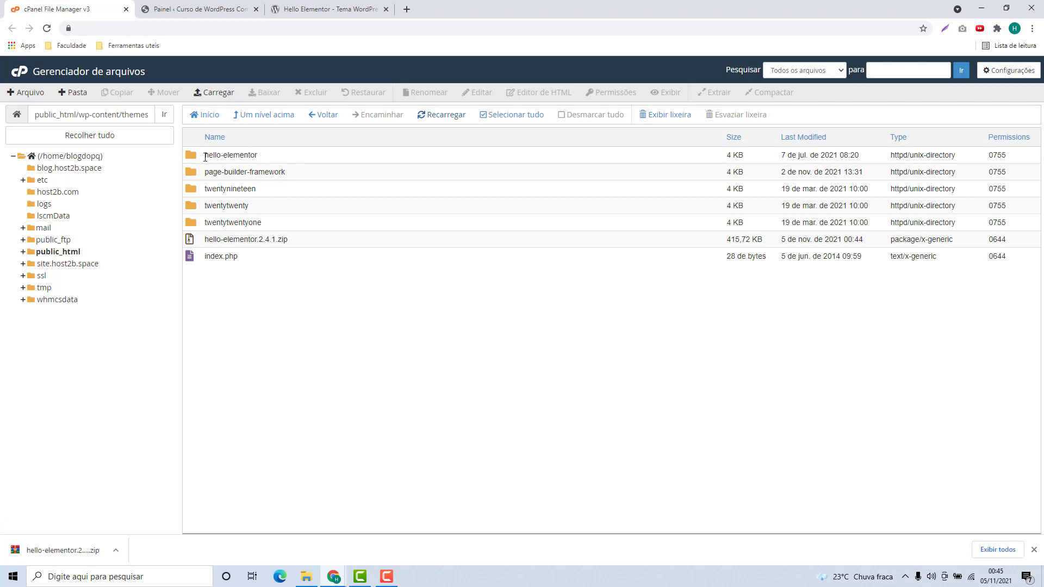
pyautogui.doubleClick(270, 158)
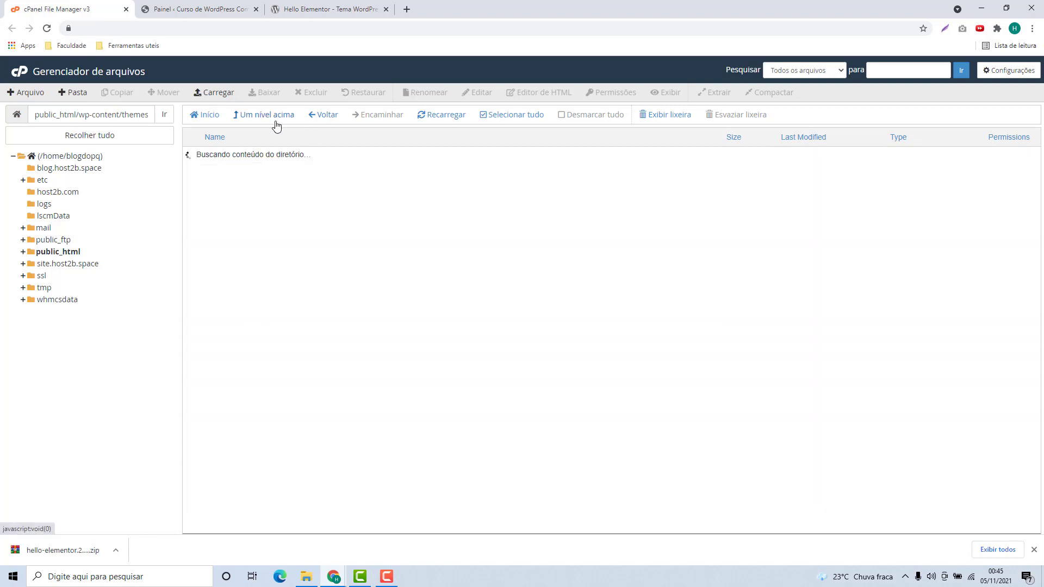
# - Permanently delete hello-elementor.2.4.1.zip from the themes folder, bypassing the trash
pyautogui.click(207, 243)
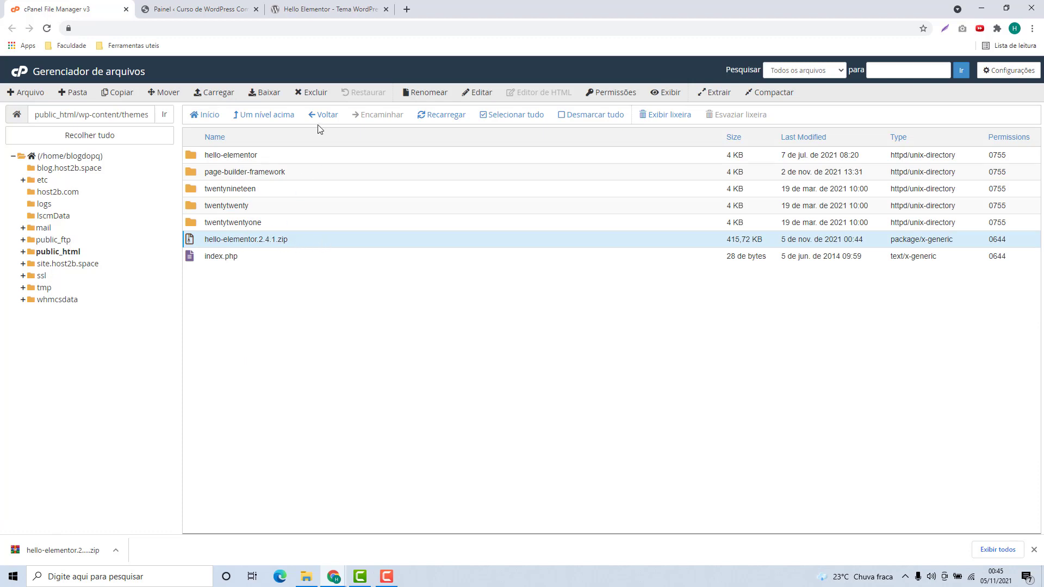
pyautogui.click(313, 94)
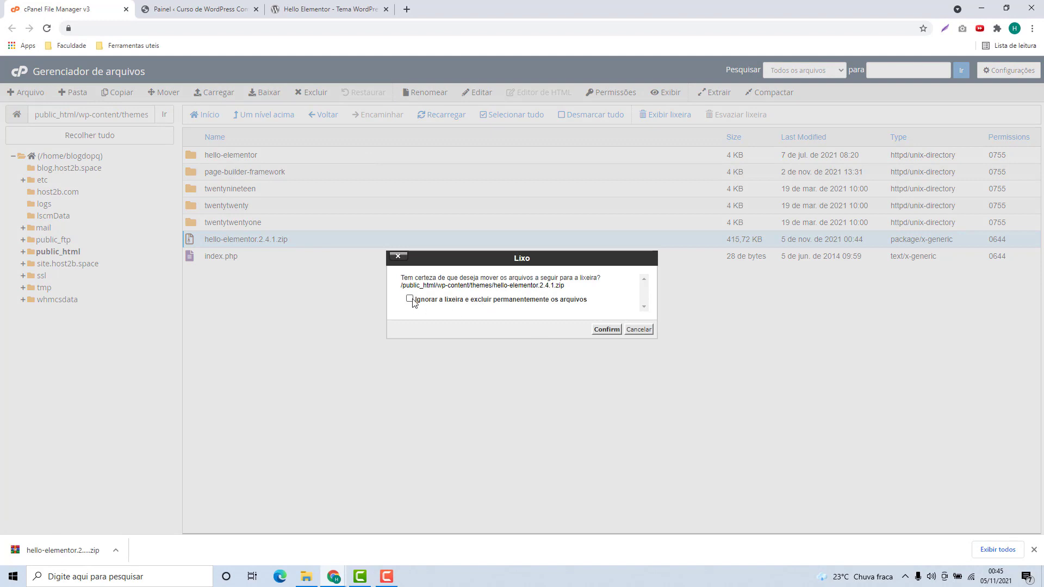
pyautogui.click(410, 299)
pyautogui.click(606, 329)
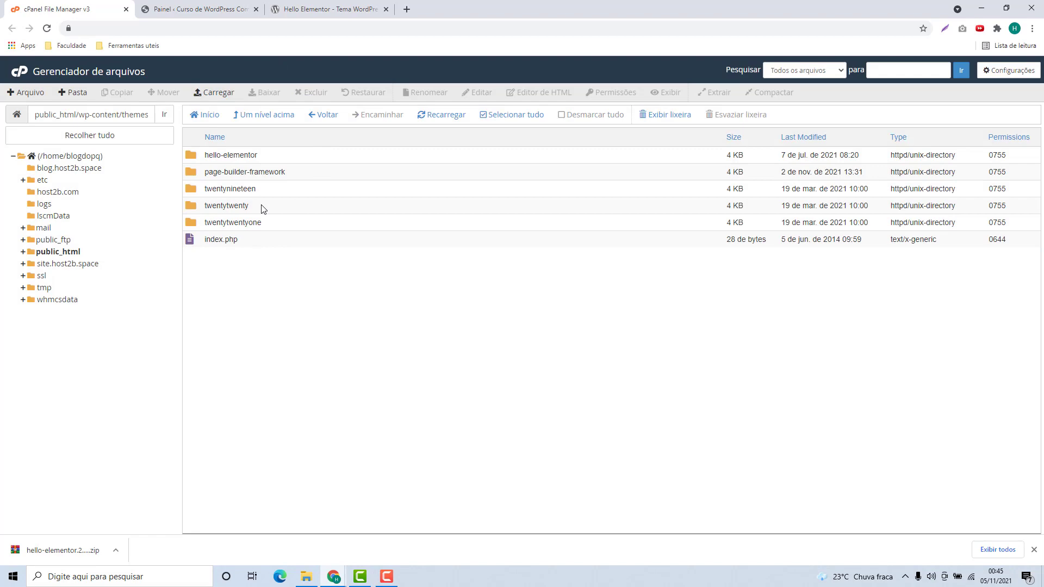
# - Switch to the WordPress dashboard and activate the Hello Elementor theme
pyautogui.click(196, 15)
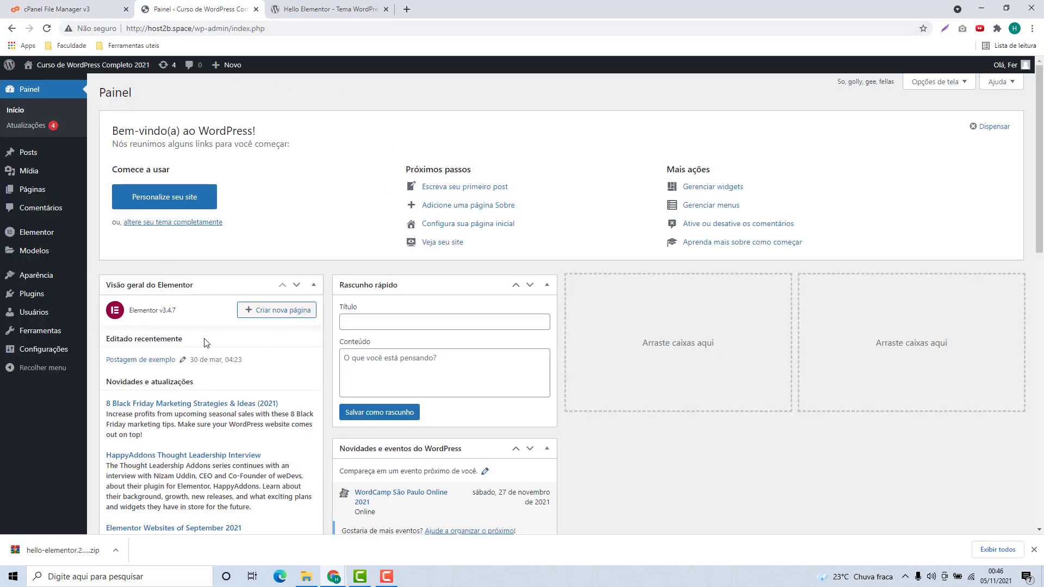
pyautogui.click(31, 280)
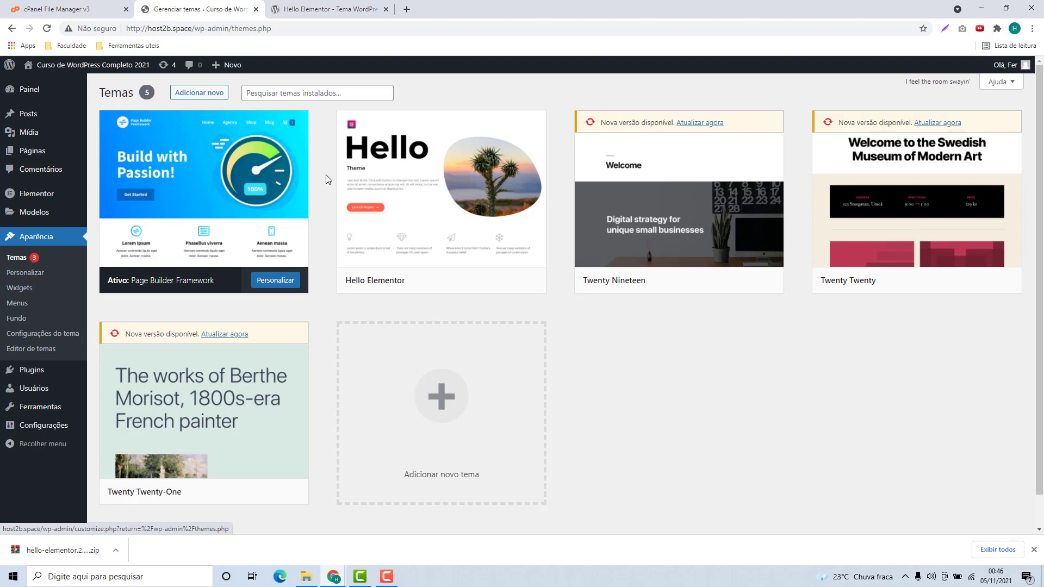
pyautogui.moveTo(376, 234)
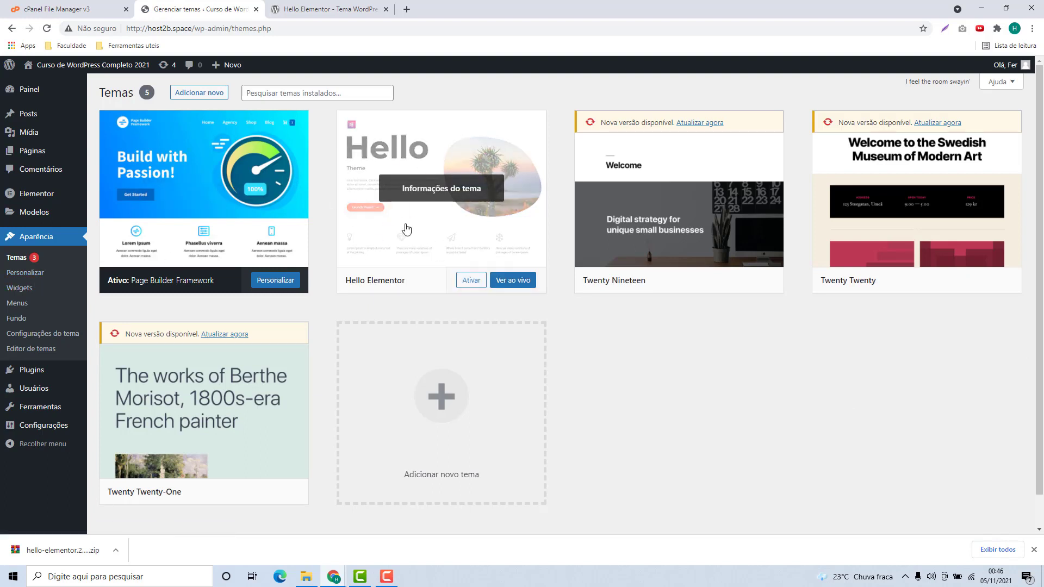
pyautogui.click(468, 281)
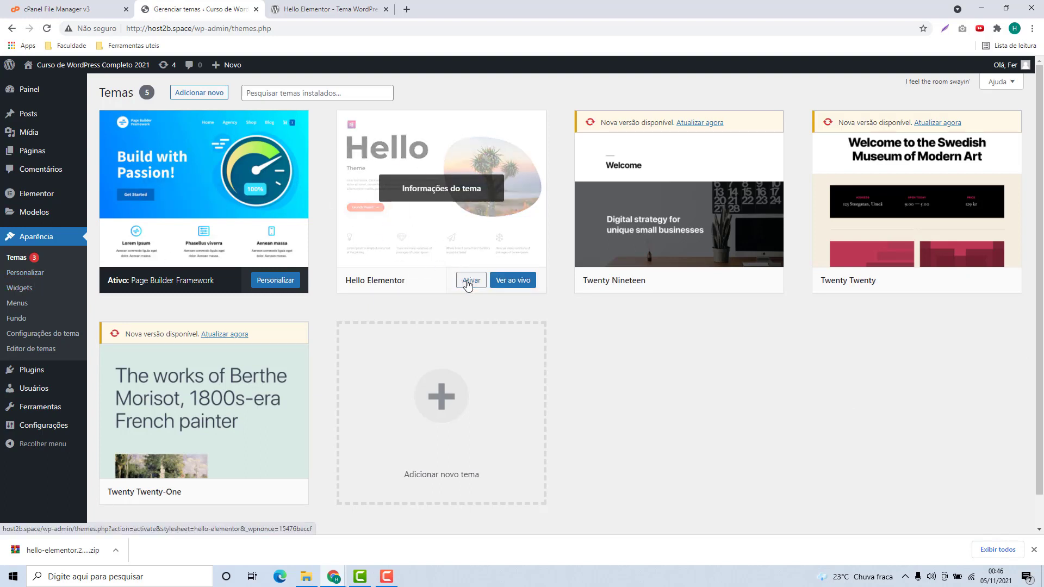